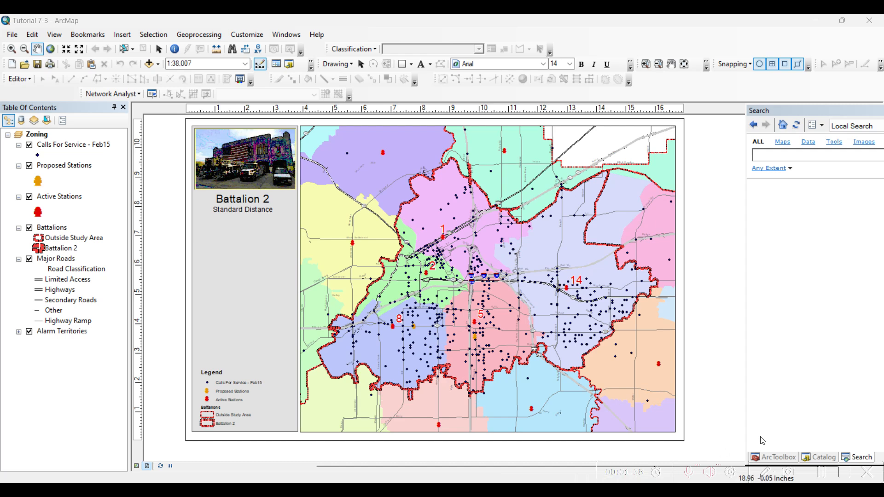
- Review the Battalions layer by switching it off and on, and examine the station classes of the Alarm Territories layer
click(826, 473)
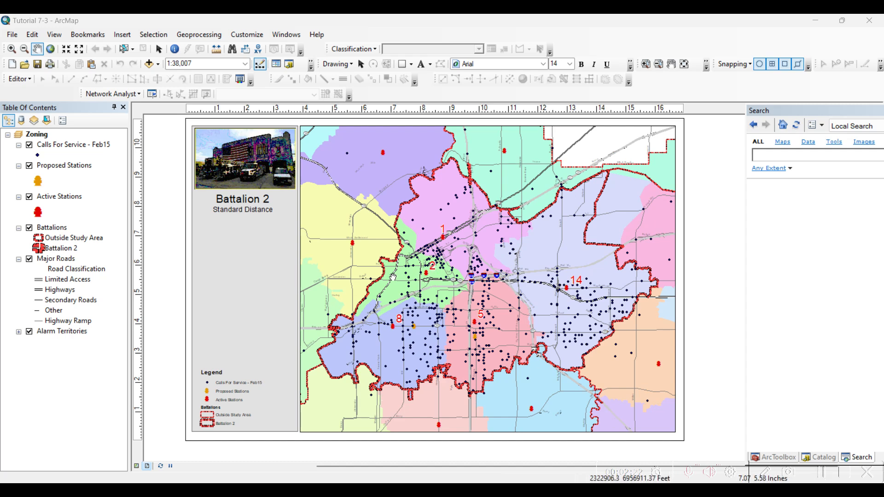
click(30, 229)
click(30, 228)
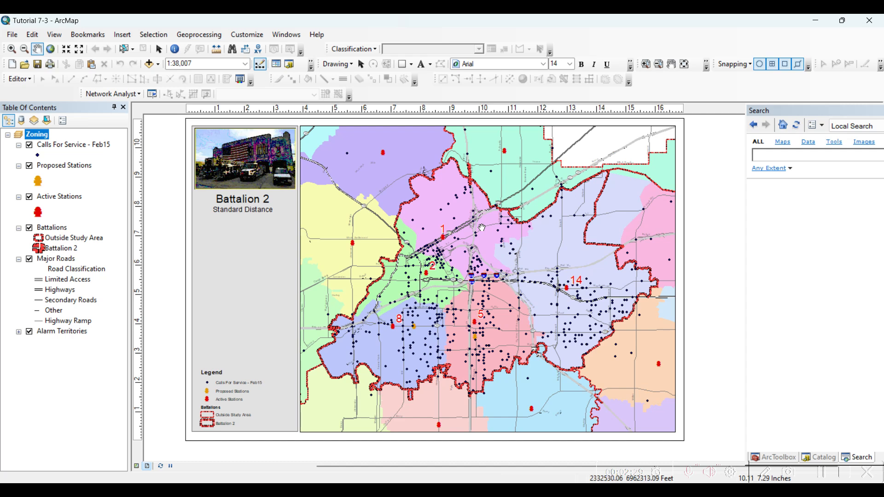
click(19, 332)
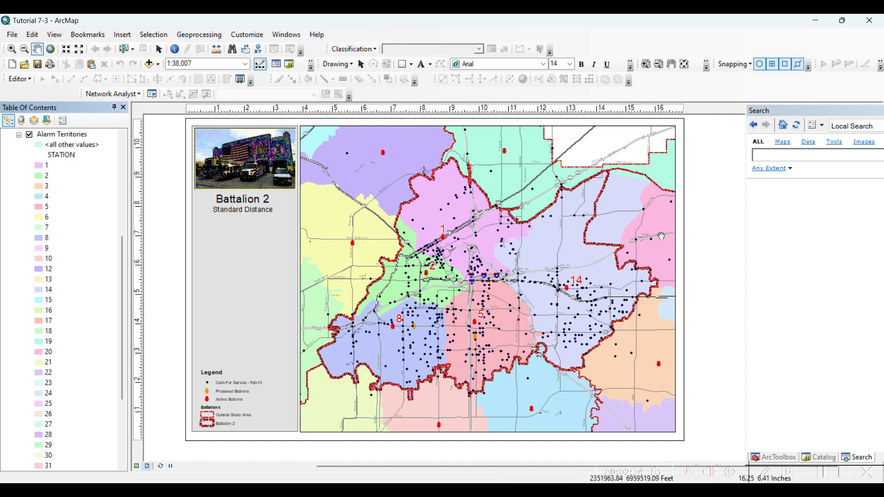
scroll(21, 242, up, 3)
scroll(28, 253, up, 1)
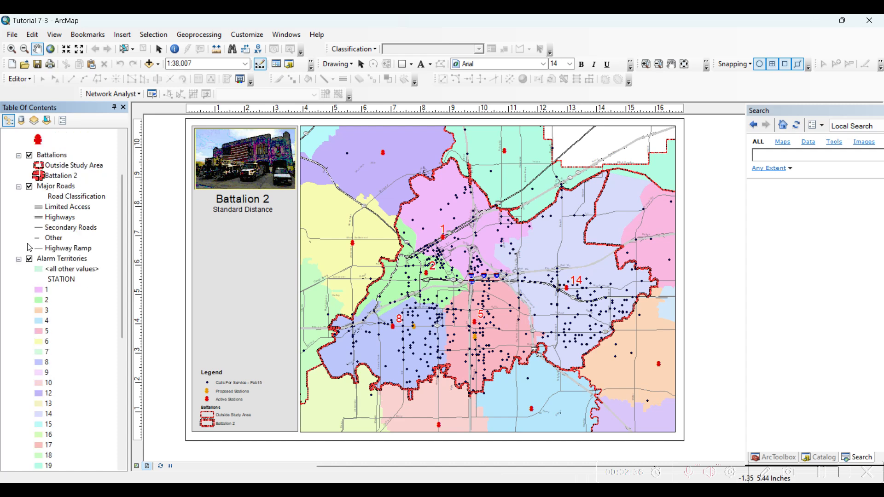
click(19, 260)
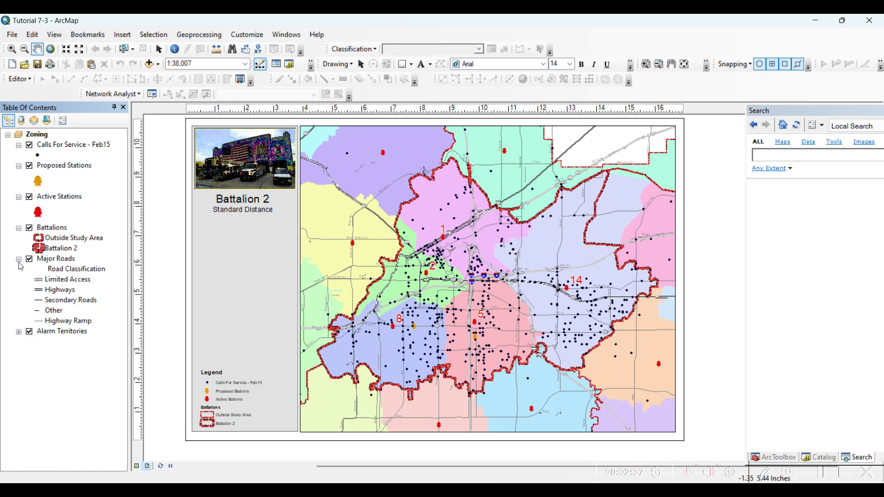
- Toggle the visibility of the Active Stations, Proposed Stations and Calls For Service - Feb15 layers to examine what each one displays
click(73, 197)
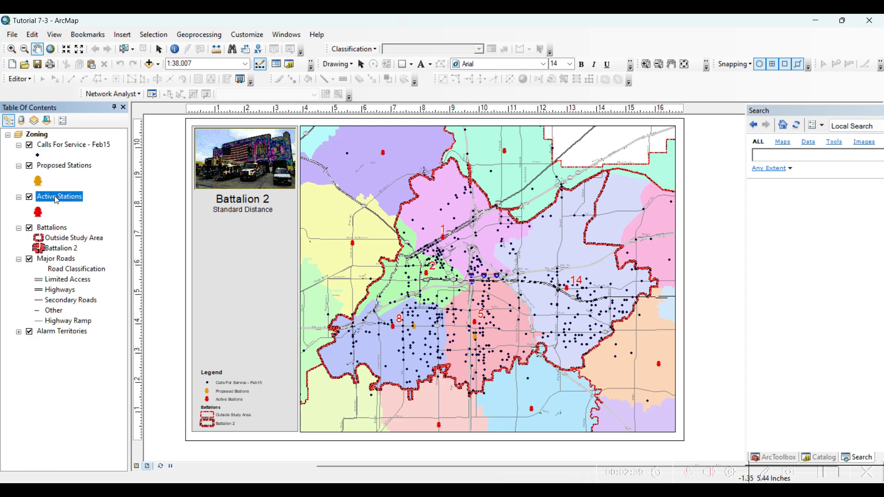
click(31, 197)
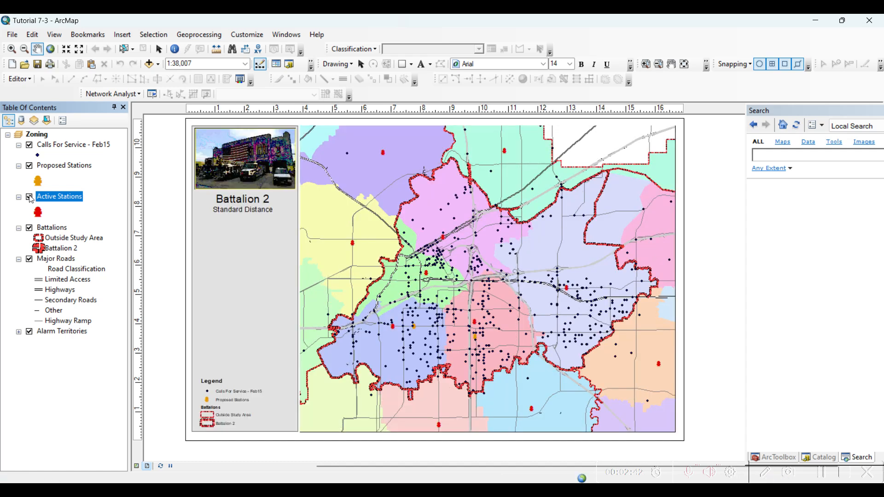
click(30, 198)
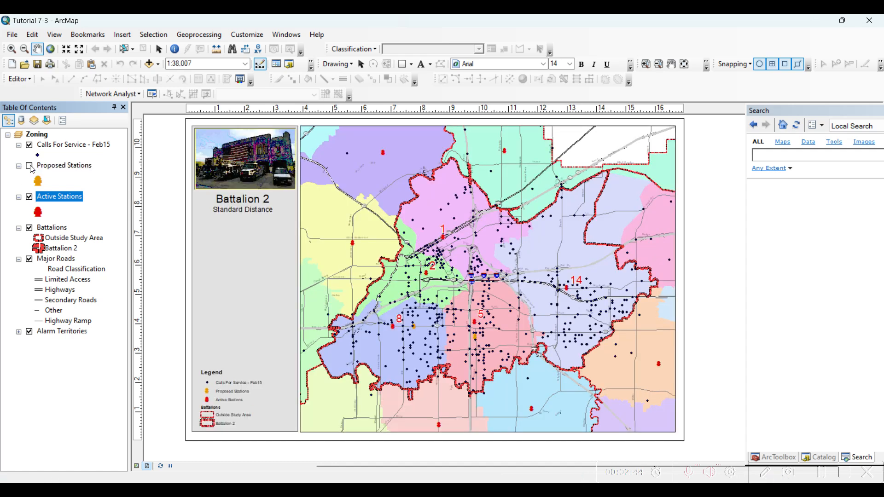
click(30, 167)
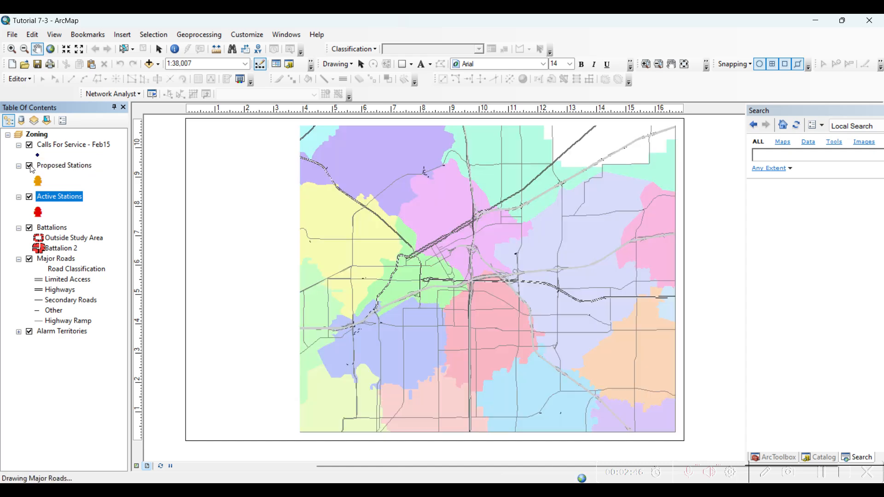
click(31, 167)
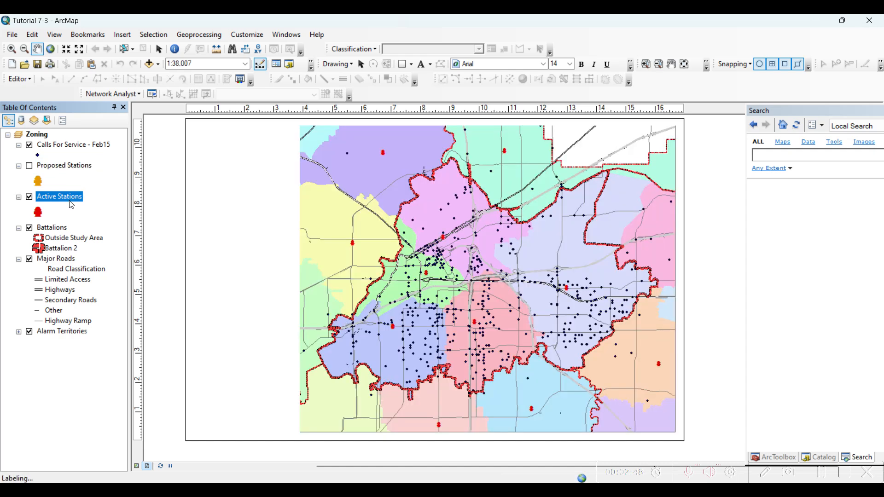
click(81, 146)
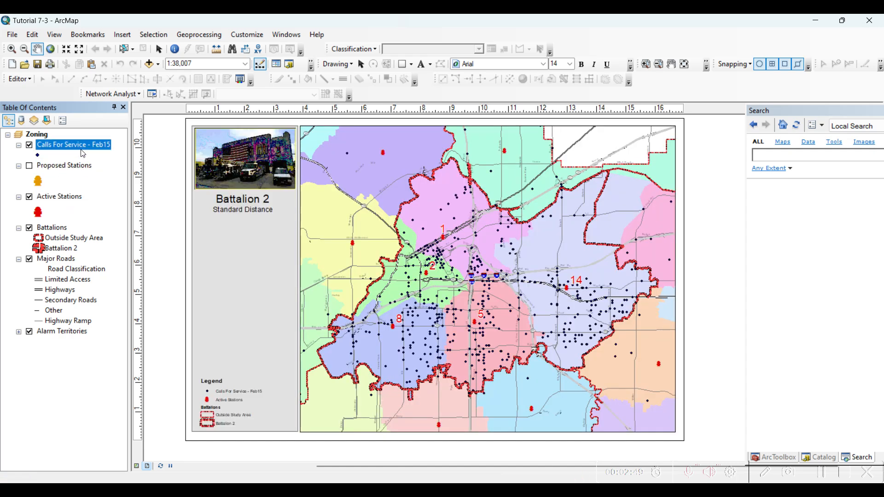
click(30, 147)
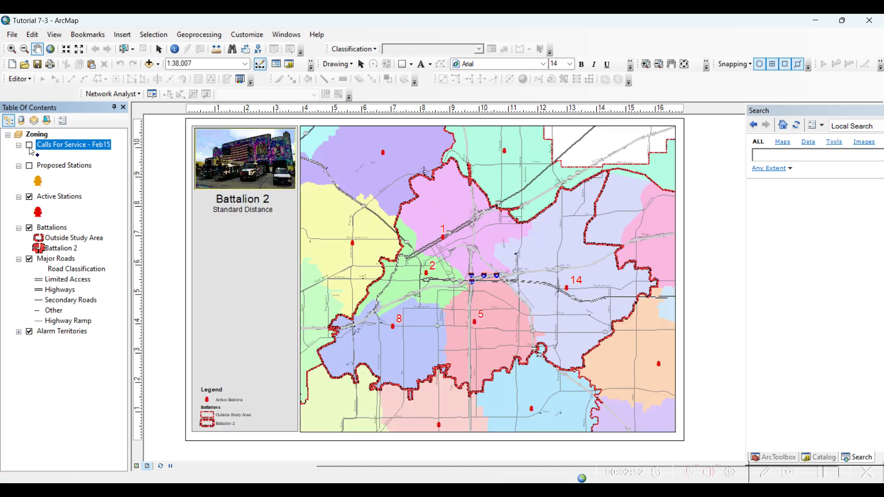
click(30, 146)
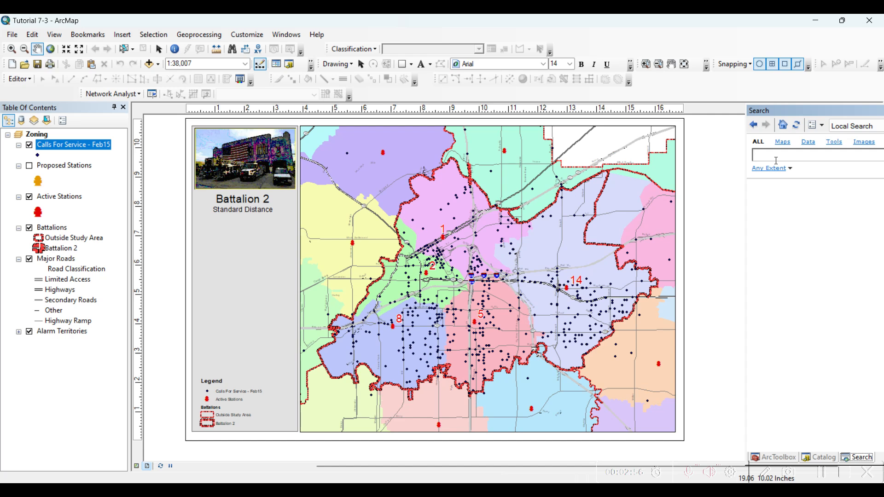
- Search for "standard distance" and open the Standard Distance (Spatial Statistics) tool
text(кефивфкв вшкефи)
key(BackSpace)
key(BackSpace)
key(BackSpace)
key(BackSpace)
key(BackSpace)
key(BackSpace)
key(BackSpace)
key(BackSpace)
key(BackSpace)
key(BackSpace)
key(BackSpace)
key(BackSpace)
key(BackSpace)
key(BackSpace)
key(BackSpace)
text(standard distance)
key(Return)
click(783, 195)
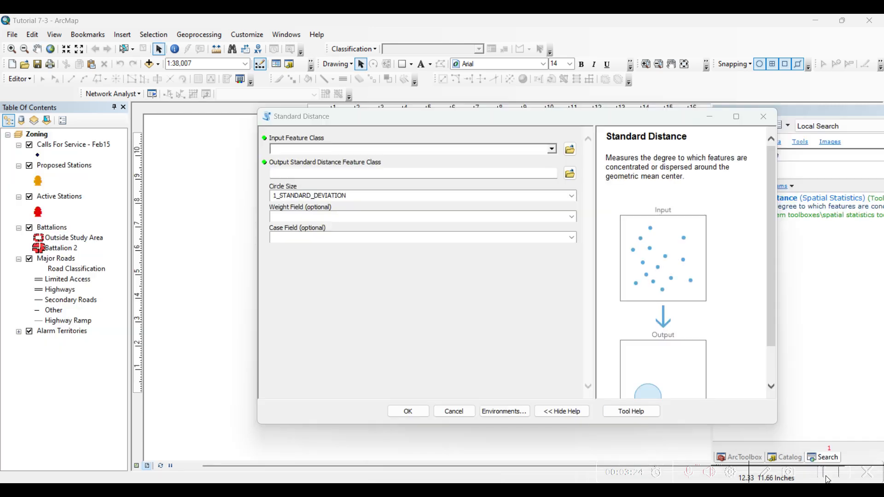
- Read the Standard Distance tool's help description about the geometric mean center and examine its input and output illustration
drag(501, 121, 342, 116)
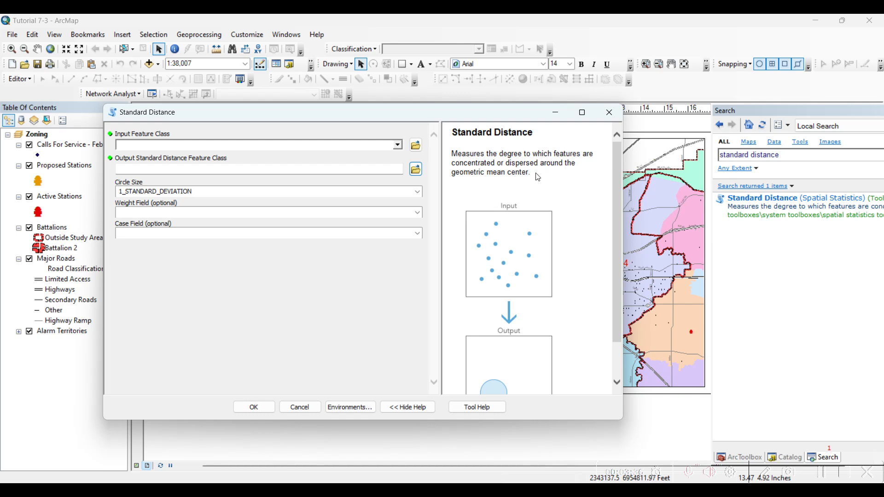
drag(534, 174, 426, 176)
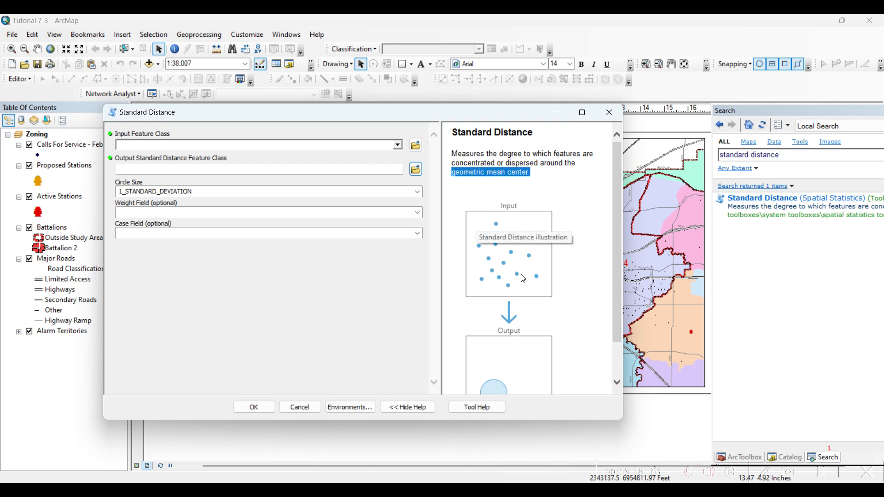
drag(373, 115, 423, 89)
scroll(546, 332, down, 3)
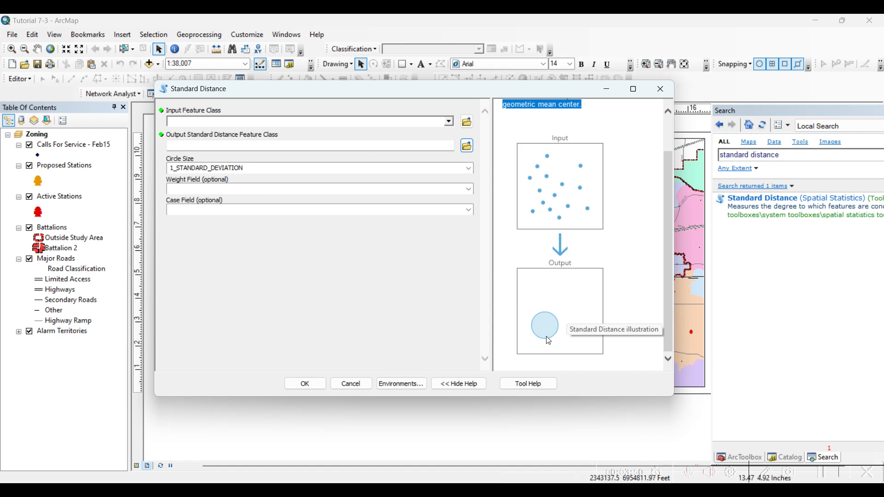
scroll(549, 341, up, 2)
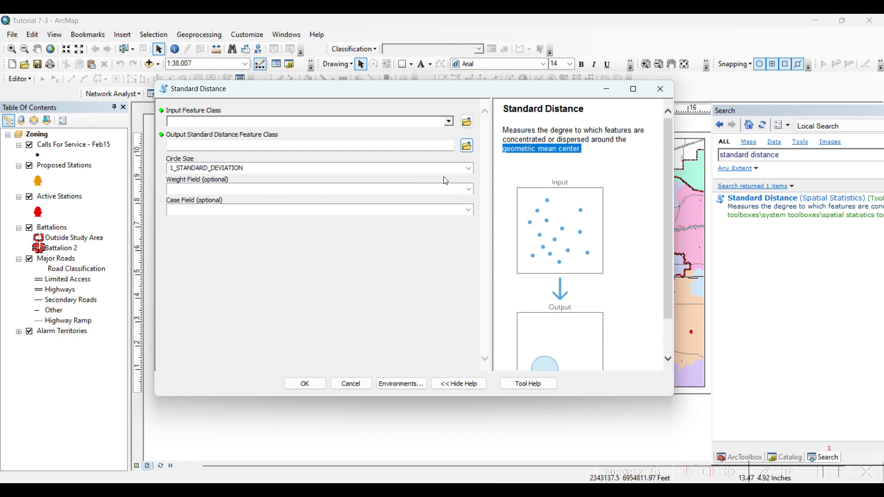
- Use Calls For Service - Feb15 as the input feature class, keeping the circle size at 1_STANDARD_DEVIATION
click(450, 123)
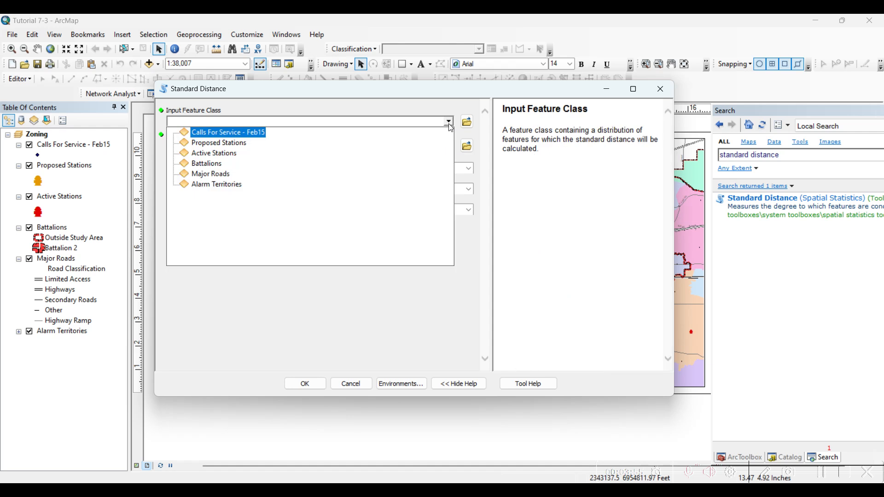
click(251, 131)
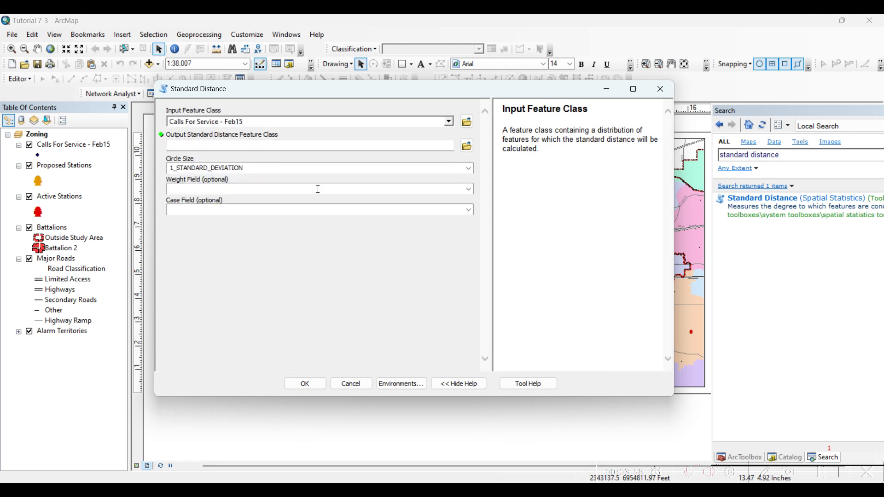
click(187, 170)
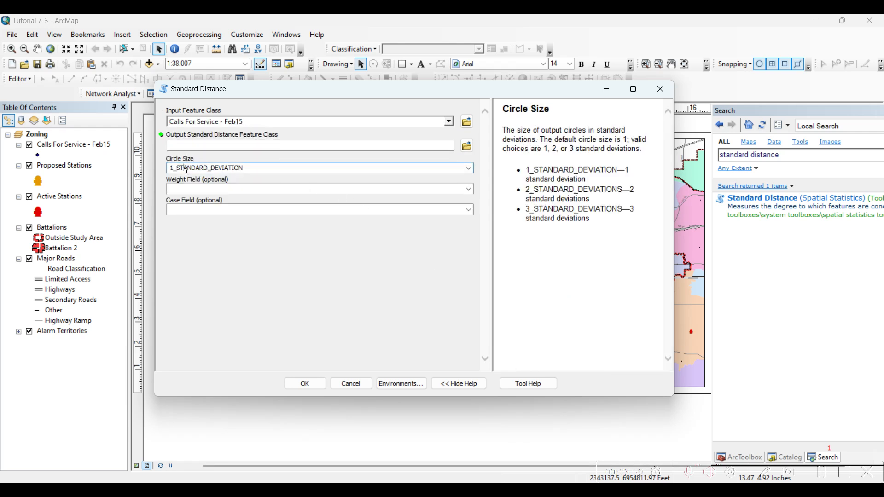
- Save the output feature class as Standard_Distance in Default.gdb
click(461, 148)
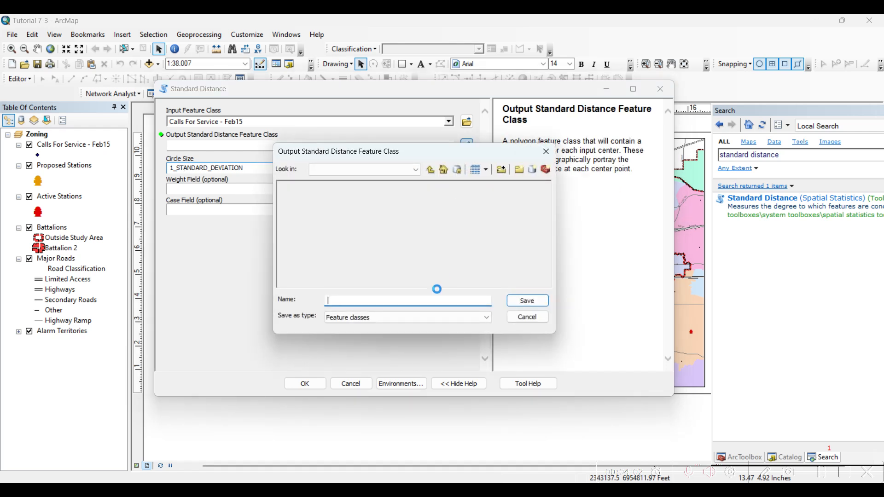
text(S)
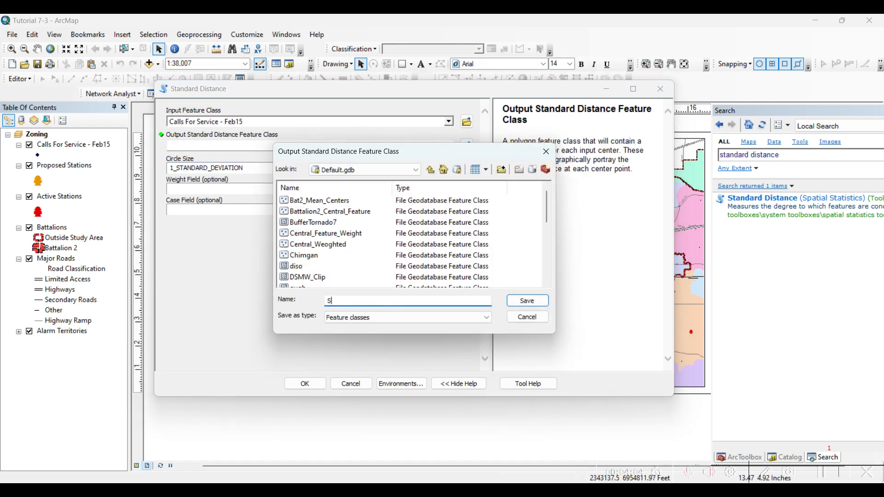
text(tandard_Distance)
click(528, 301)
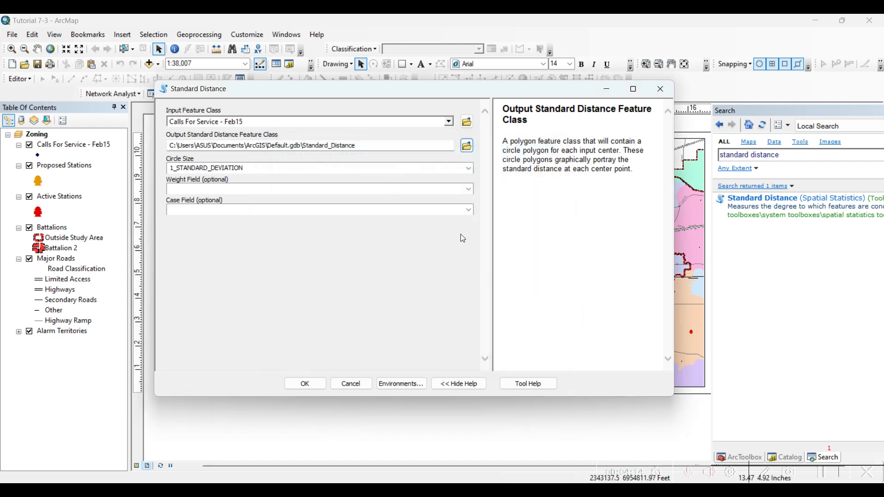
- Set the case field to station and run the Standard Distance tool
click(469, 210)
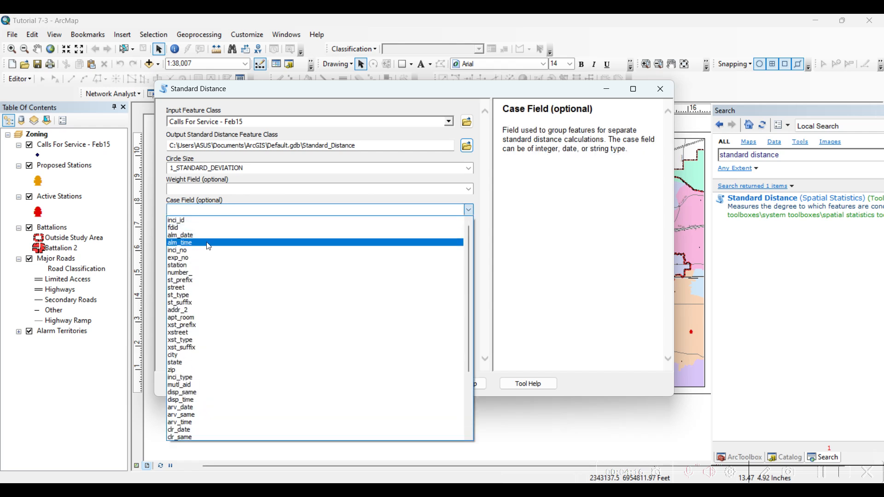
click(205, 266)
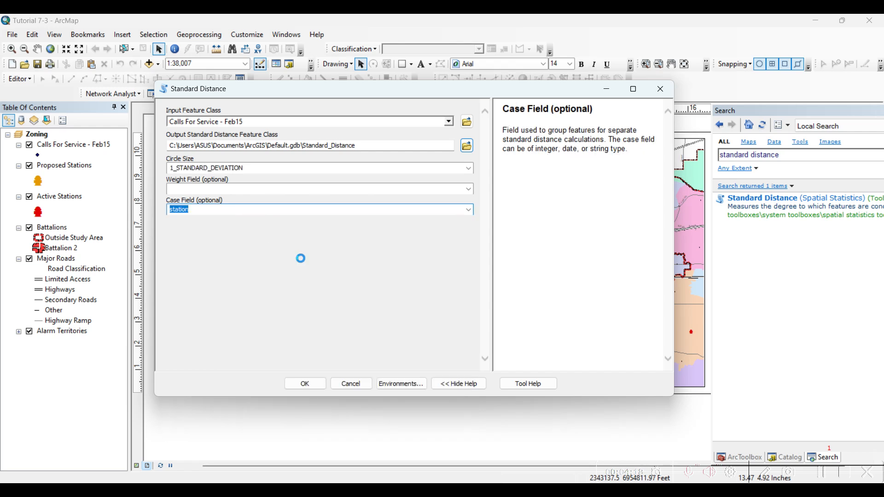
click(309, 293)
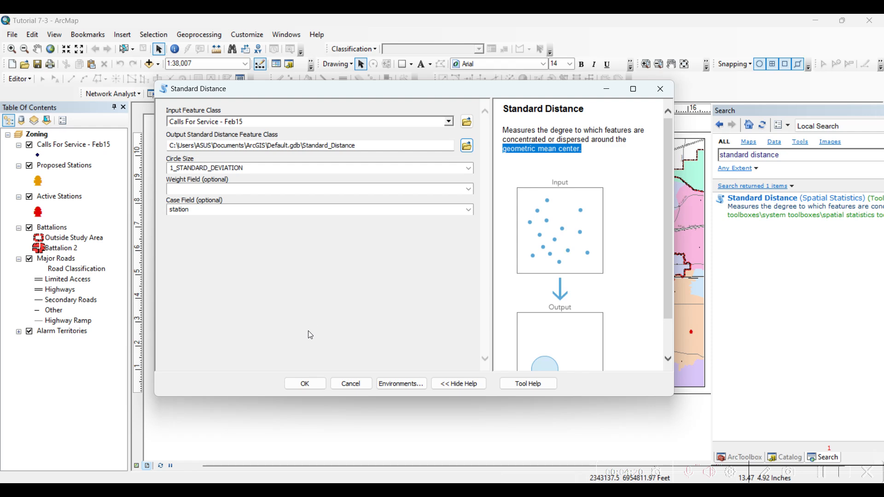
click(295, 389)
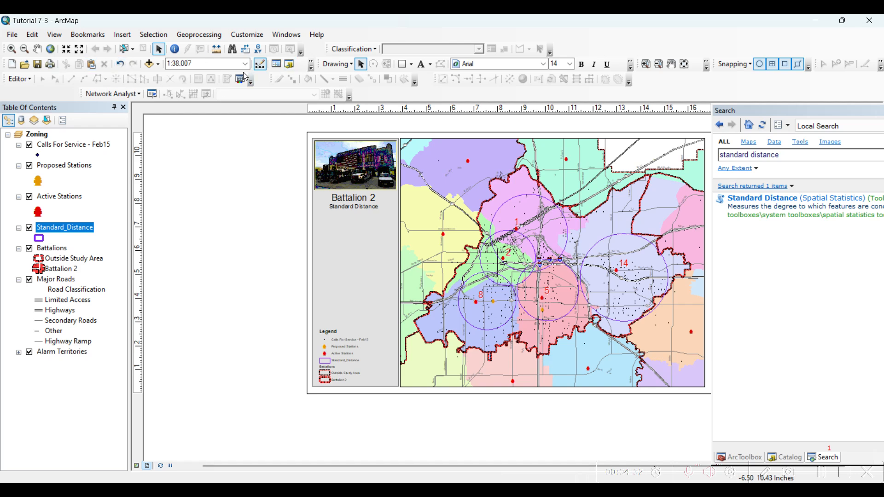
- Examine the Standard_Distance layer's attribute table, highlighting the record for station 01, and close the table
click(671, 65)
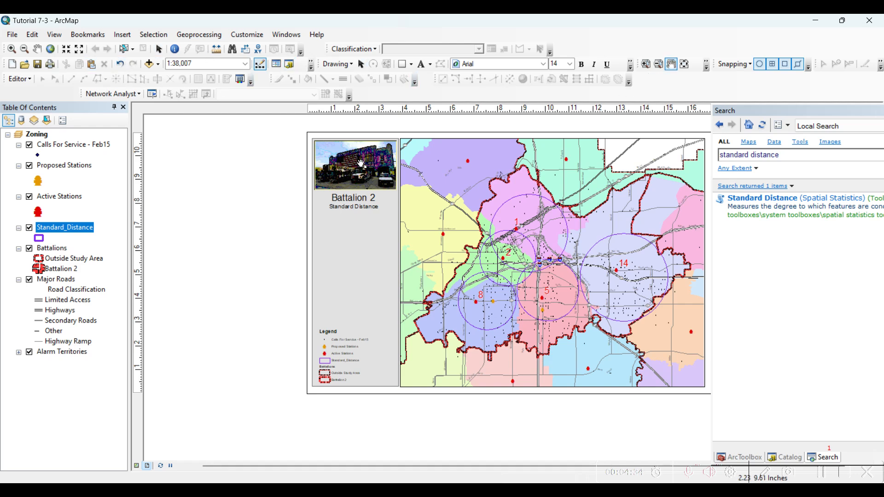
drag(389, 127, 280, 144)
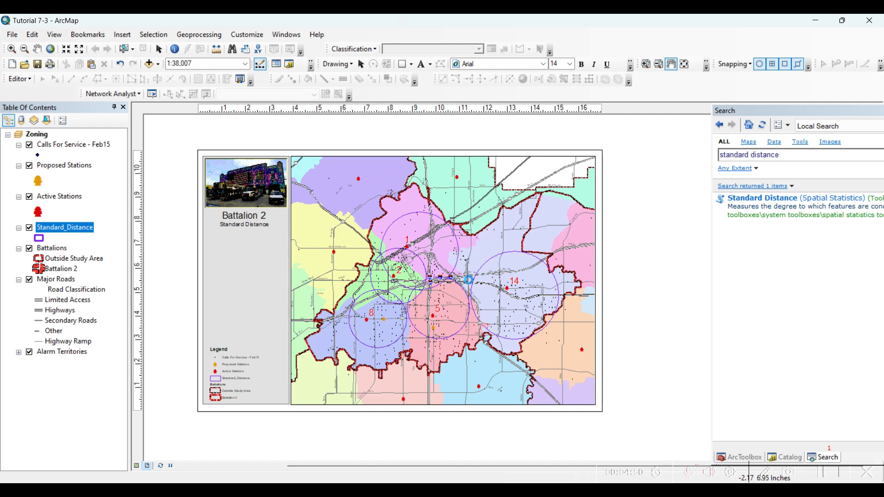
right_click(90, 229)
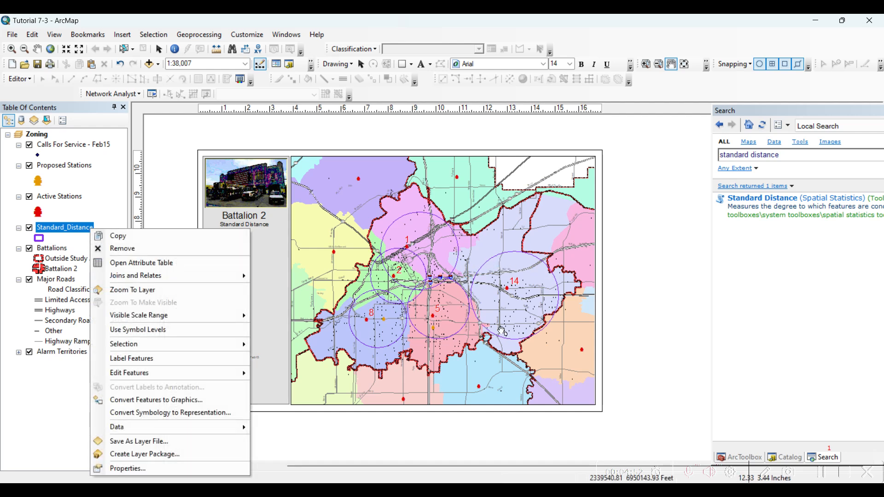
click(181, 271)
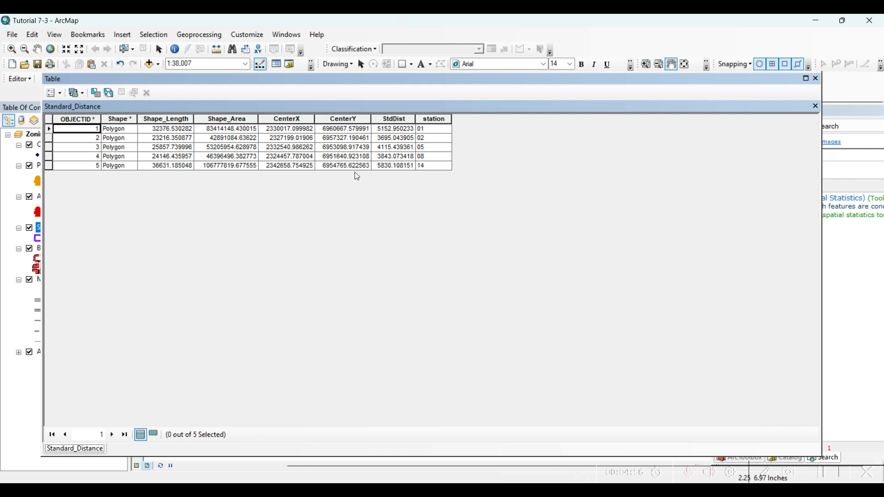
click(49, 130)
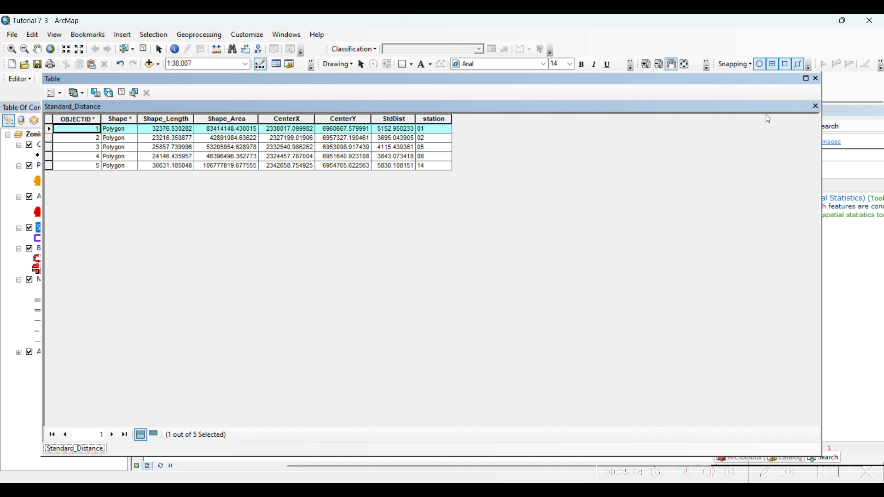
click(814, 81)
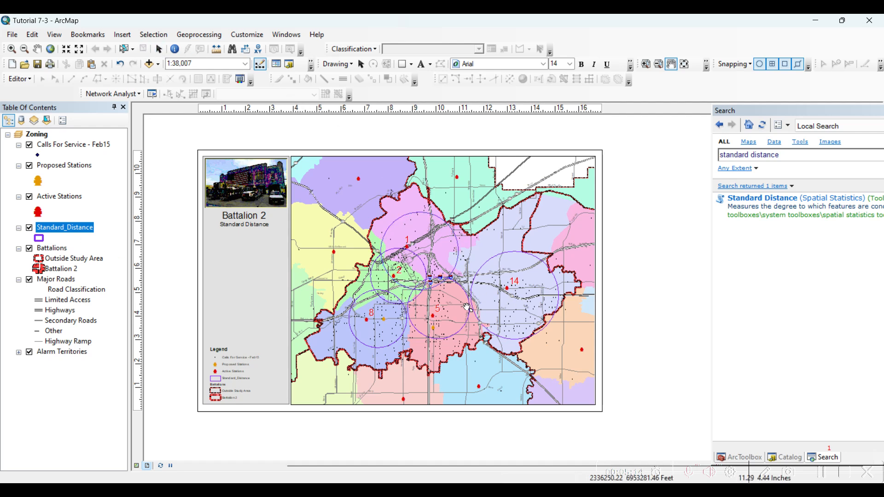
- Open the Standard Distance tool again and choose Calls For Service - Feb15 as the input feature class
scroll(467, 307, up, 2)
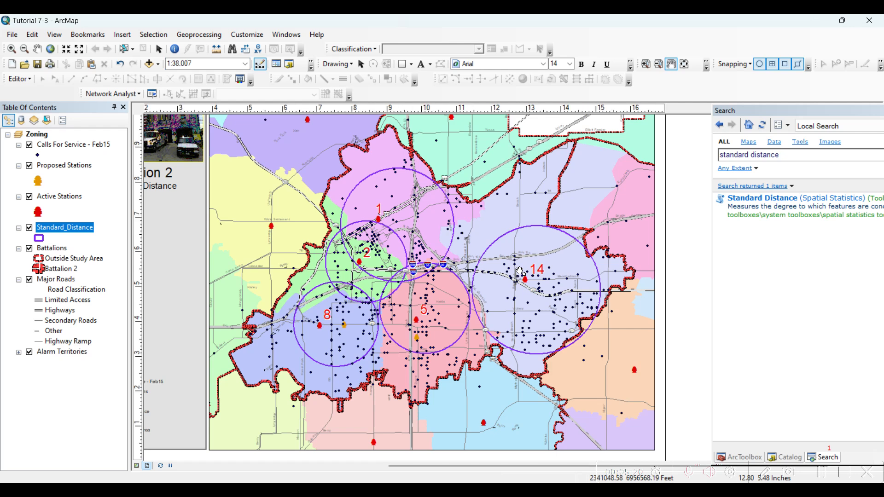
click(748, 198)
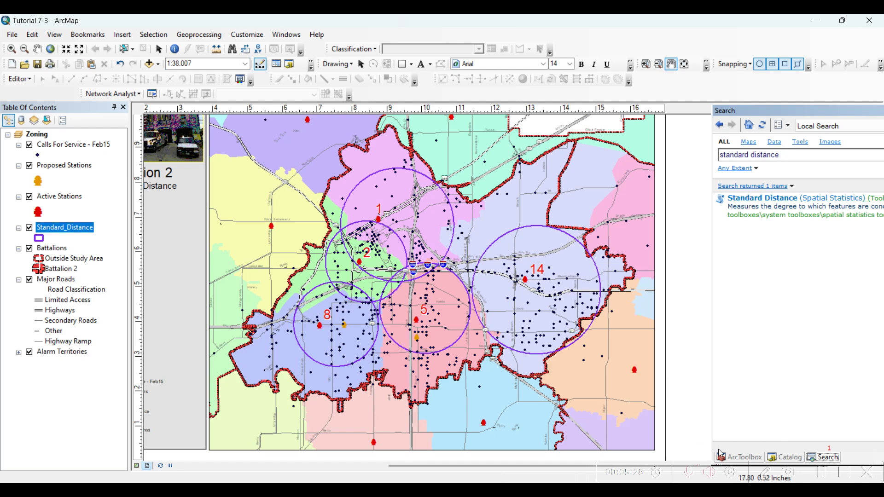
click(763, 198)
click(449, 122)
click(265, 133)
- Save the output feature class as SD_Weights in Default.gdb and set the weight field to FEE
click(467, 146)
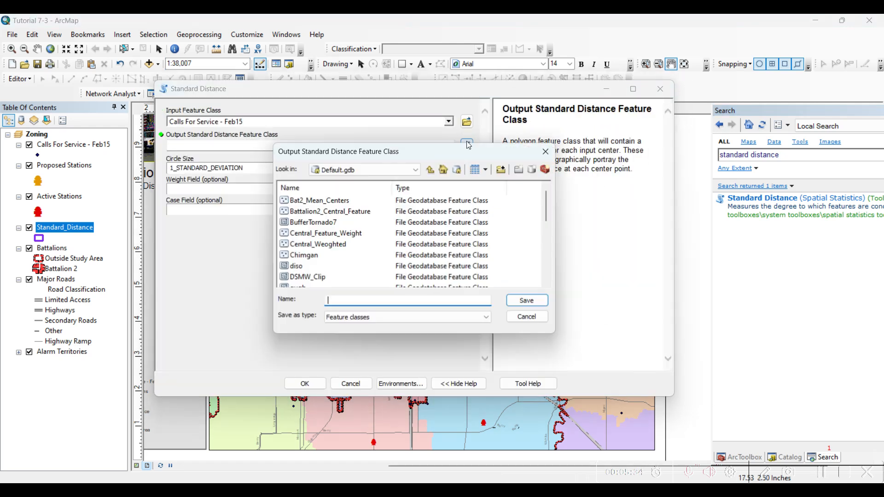
text(S)
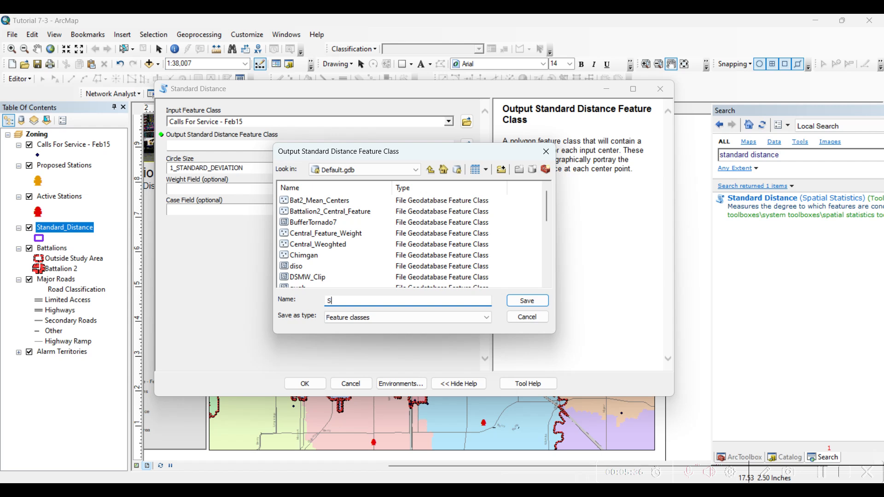
text(D_Weights)
click(528, 301)
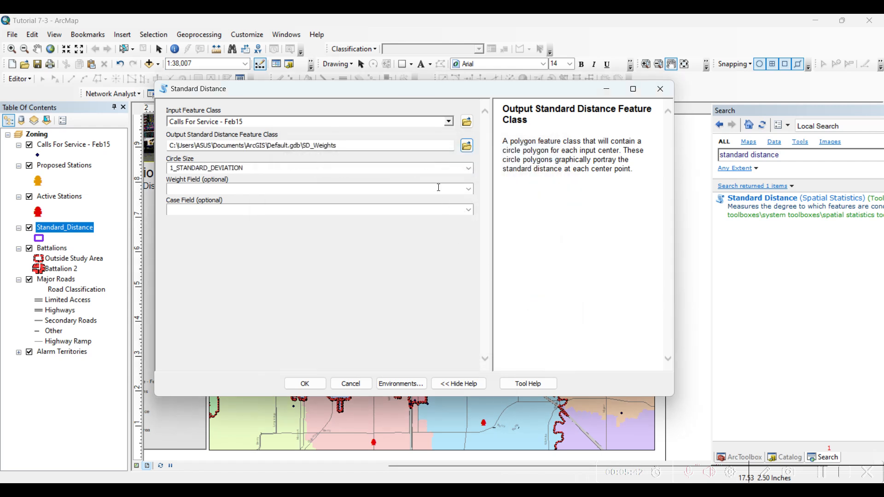
click(469, 190)
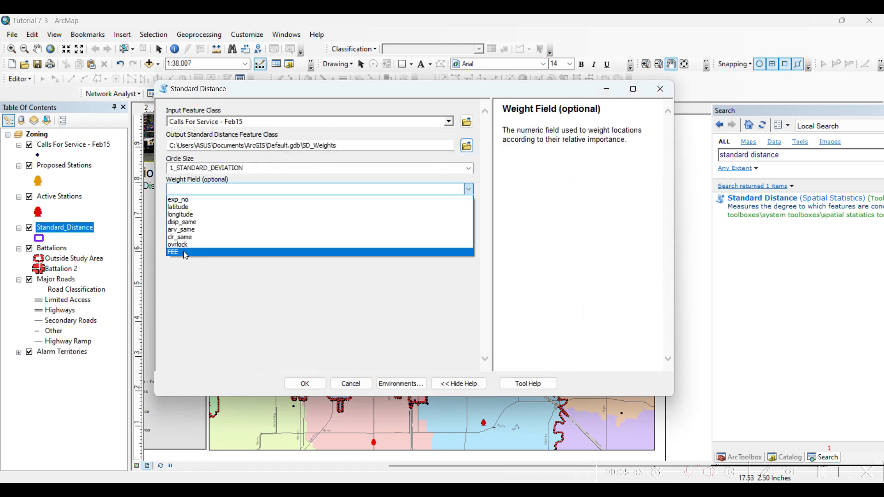
click(181, 253)
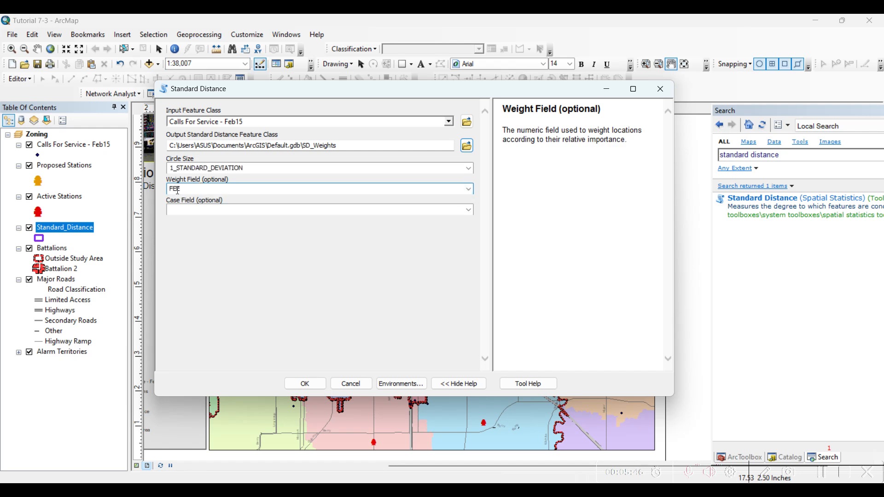
- Open the Calls For Service - Feb15 attribute table and narrow the comments column to reveal the FEE field
right_click(76, 146)
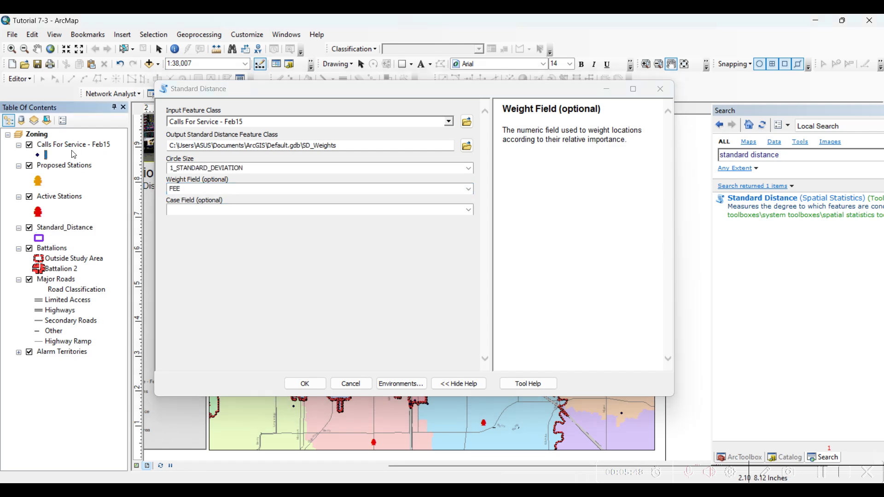
click(151, 178)
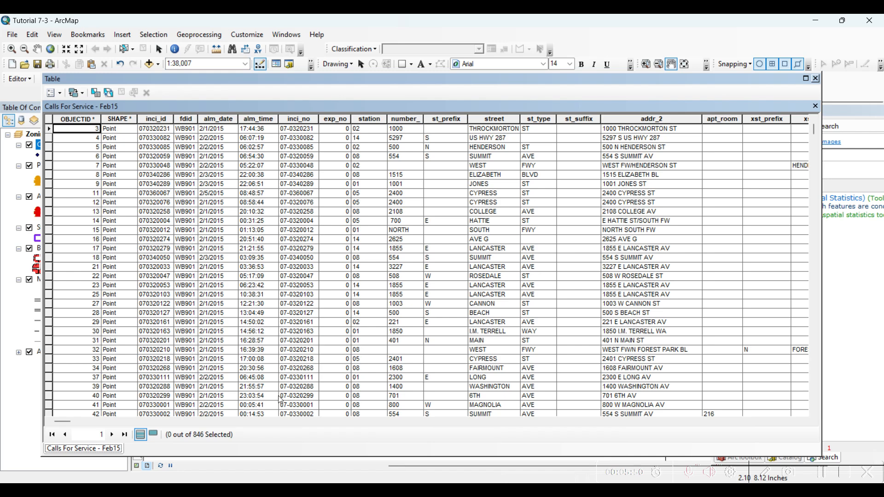
drag(68, 426, 780, 419)
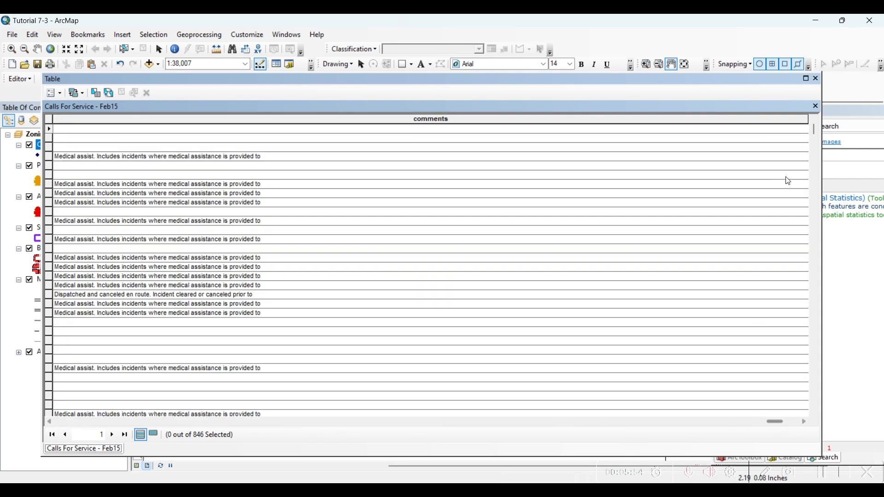
drag(808, 118, 280, 131)
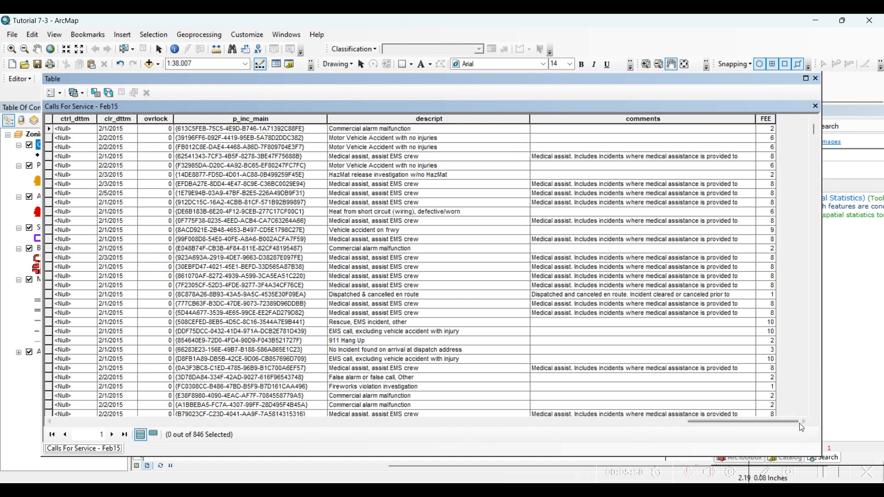
- Compare the FEE values with the call descriptions across several records, and close the attribute table
click(763, 120)
scroll(747, 251, down, 15)
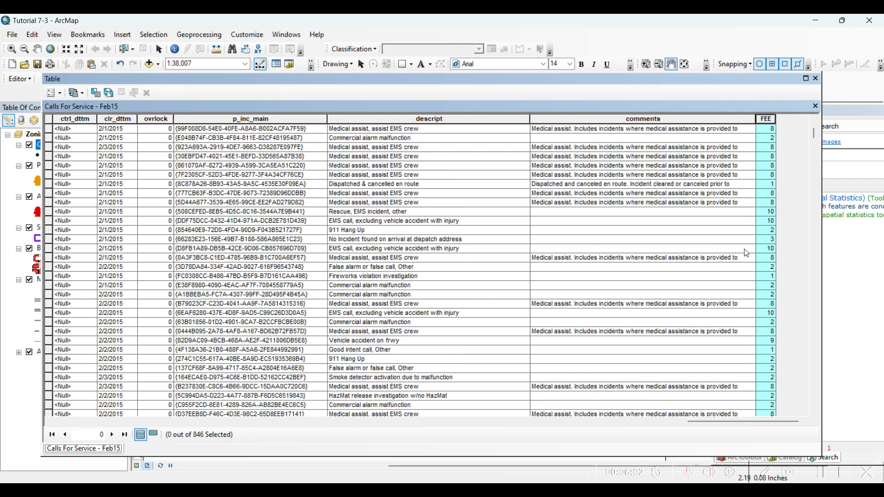
scroll(751, 249, down, 9)
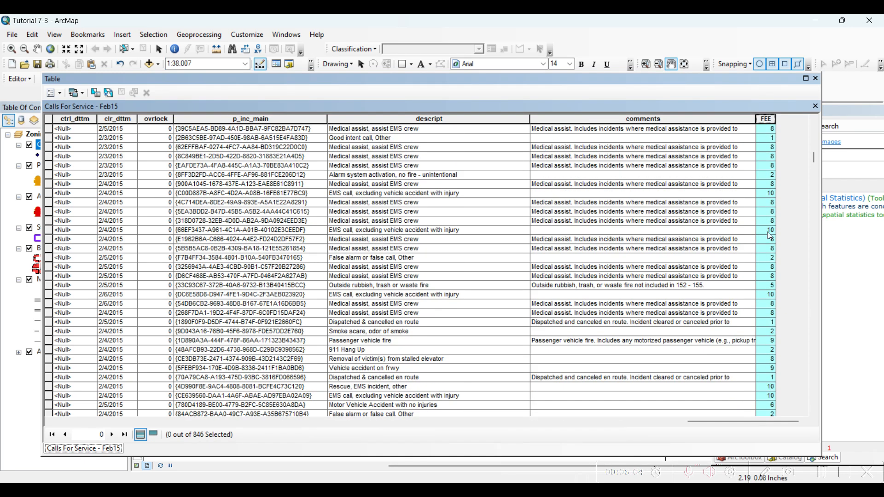
click(774, 197)
scroll(774, 203, up, 4)
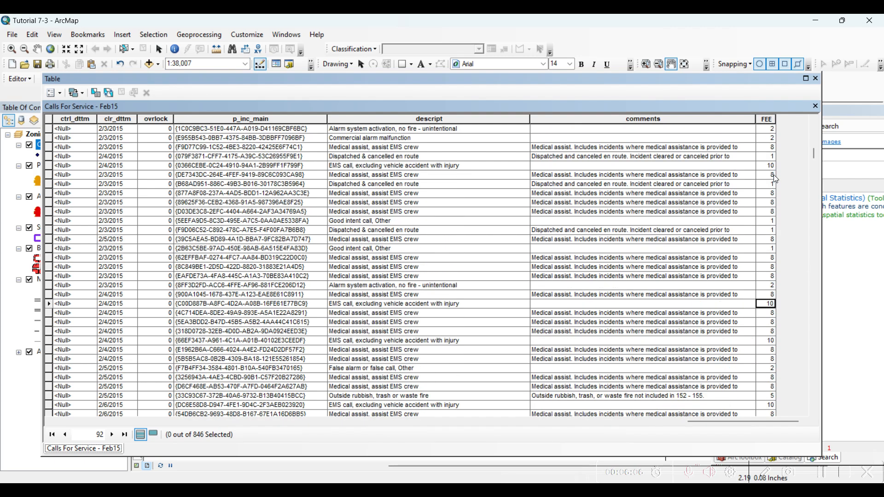
scroll(776, 178, up, 2)
click(773, 211)
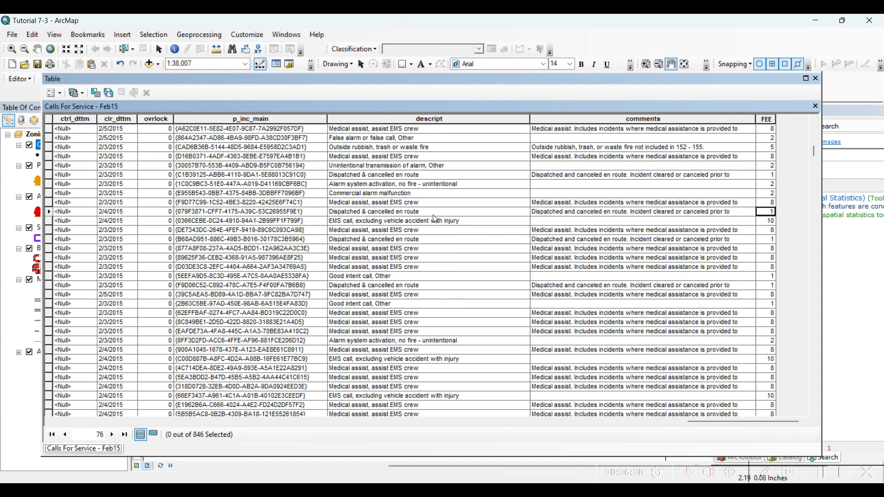
click(364, 212)
scroll(569, 220, up, 8)
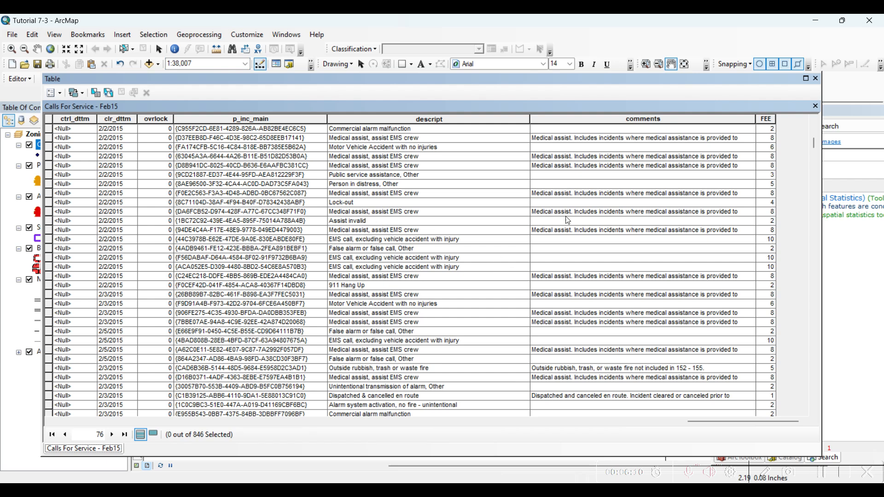
click(769, 240)
click(394, 240)
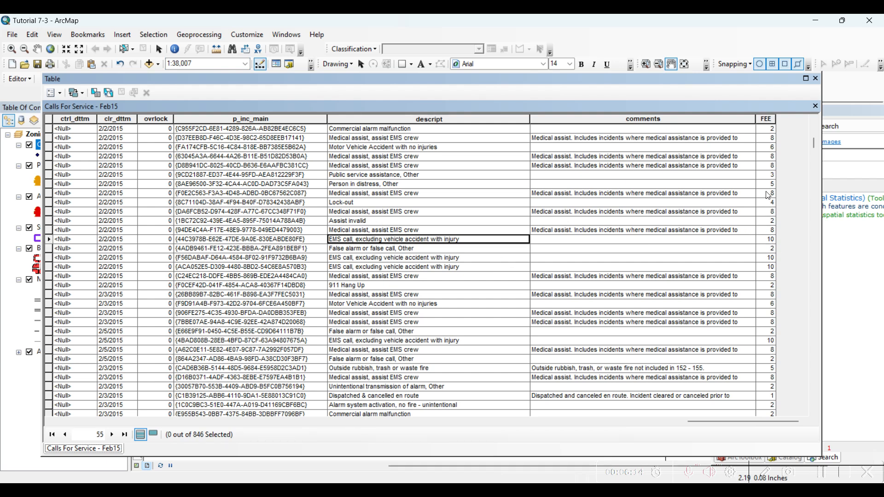
click(817, 79)
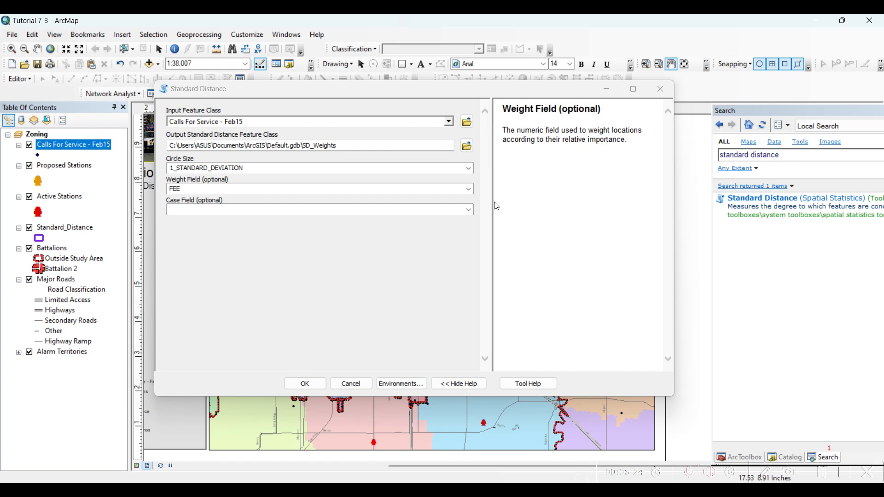
- Run the FEE-weighted Standard Distance tool with a 1_STANDARD_DEVIATION circle and an empty case field
drag(210, 94, 281, 107)
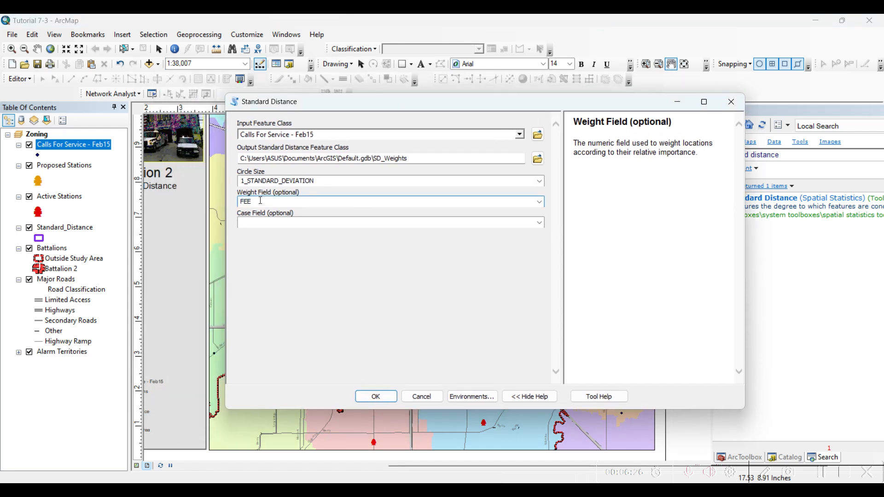
drag(254, 201, 236, 205)
click(376, 395)
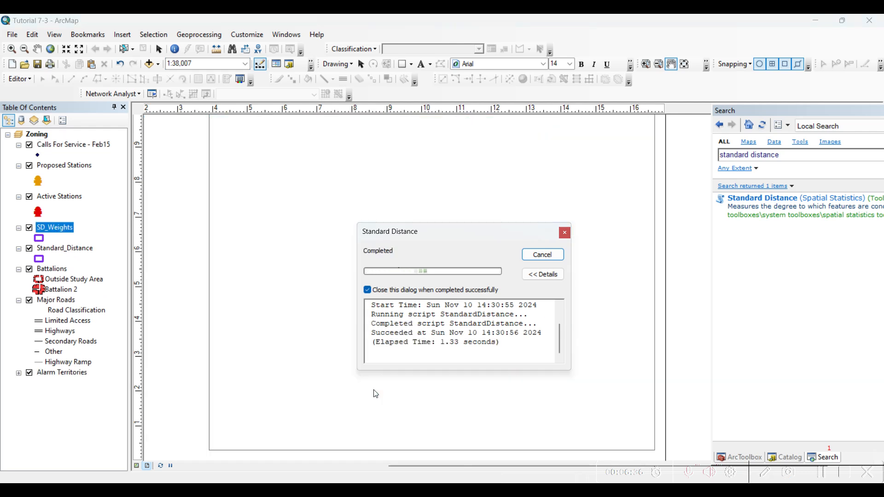
- Change the outline color of the SD_Weights layer symbol to yellow
click(40, 238)
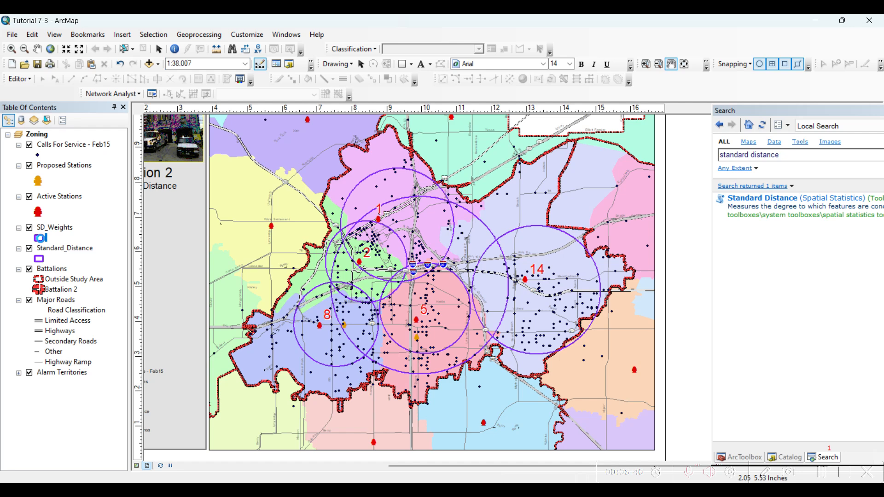
click(40, 238)
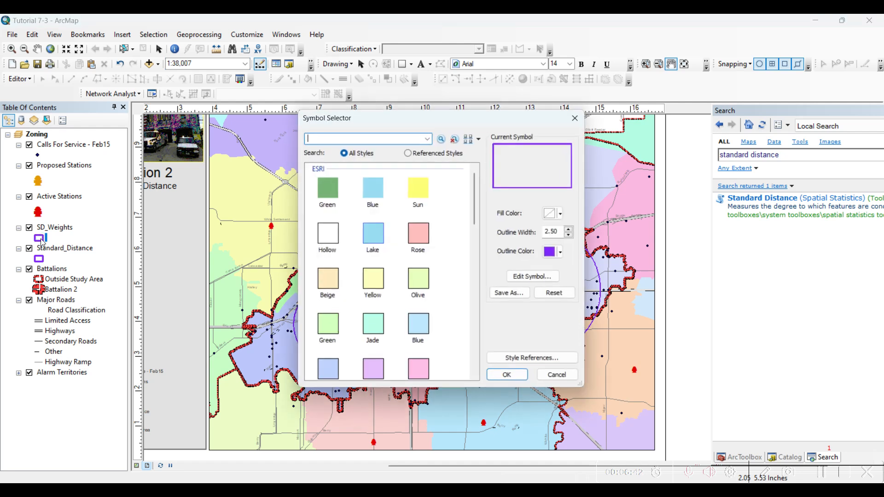
click(565, 254)
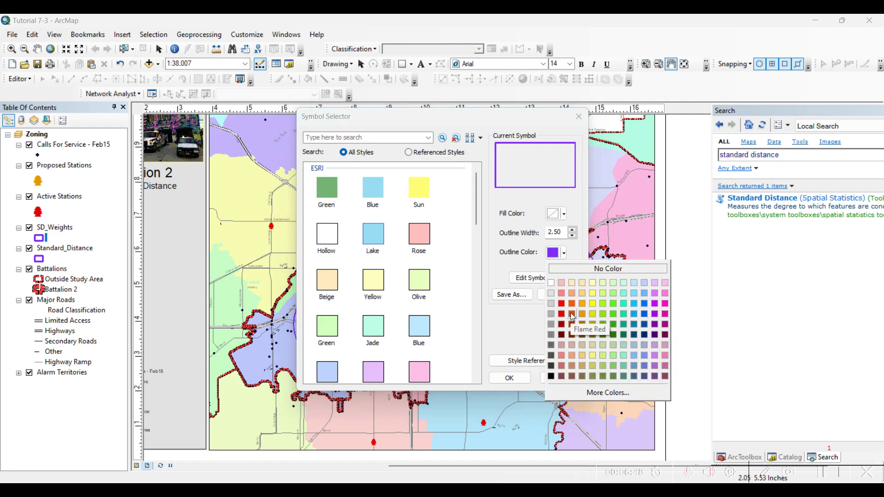
click(507, 379)
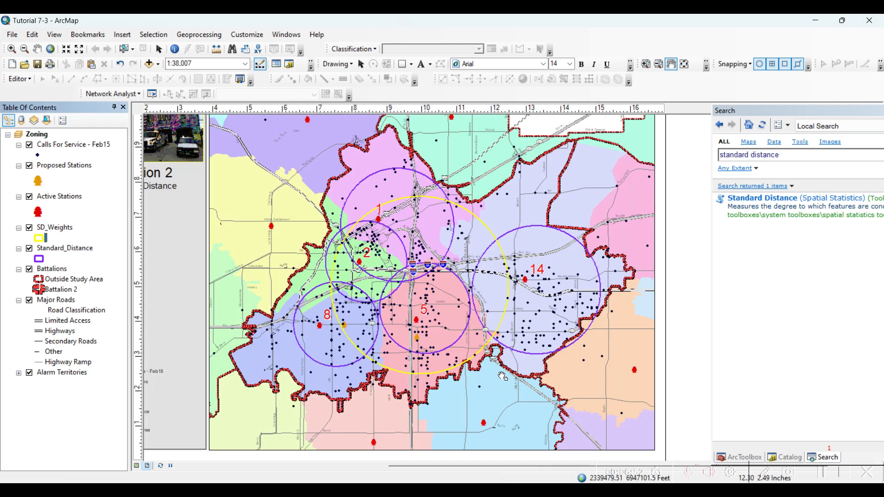